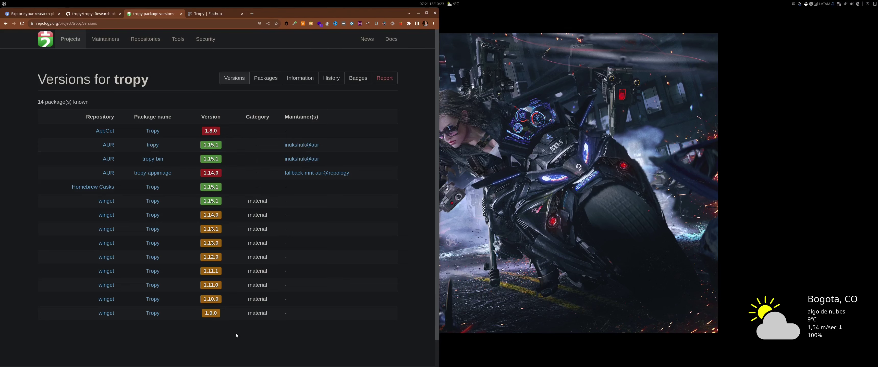
Review the Tropy repository on GitHub, reading the README's installation, source build and plugin development sections
left_click(87, 14)
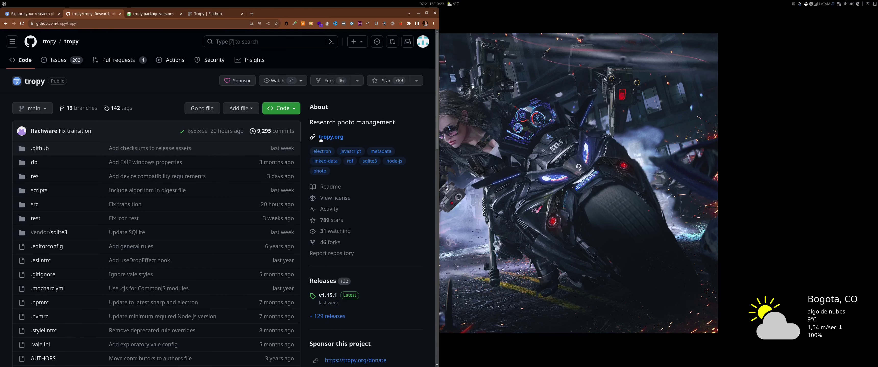
scroll(403, 245, "down", 5)
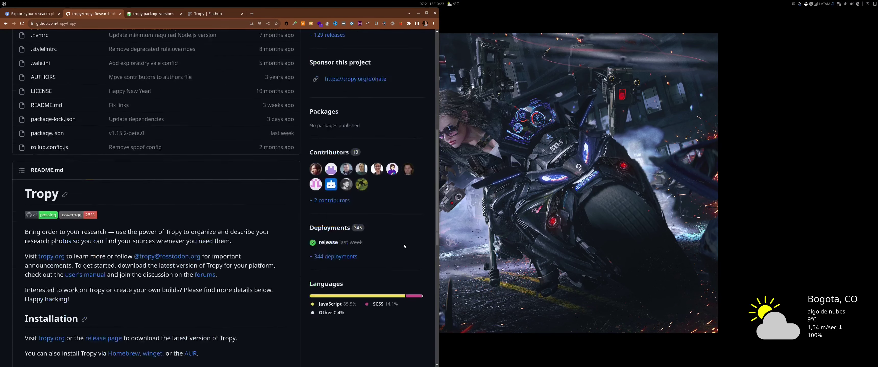
scroll(404, 244, "down", 4)
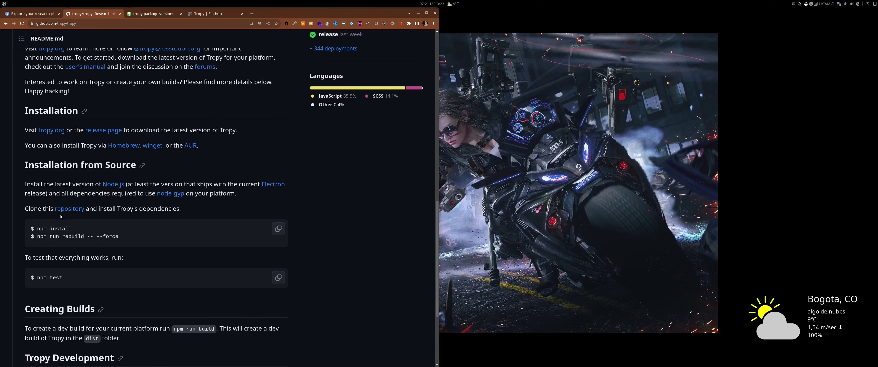
scroll(382, 254, "down", 3)
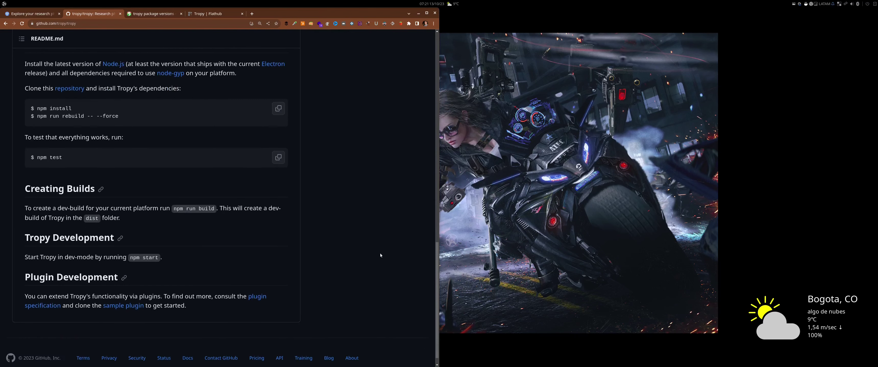
scroll(379, 253, "up", 15)
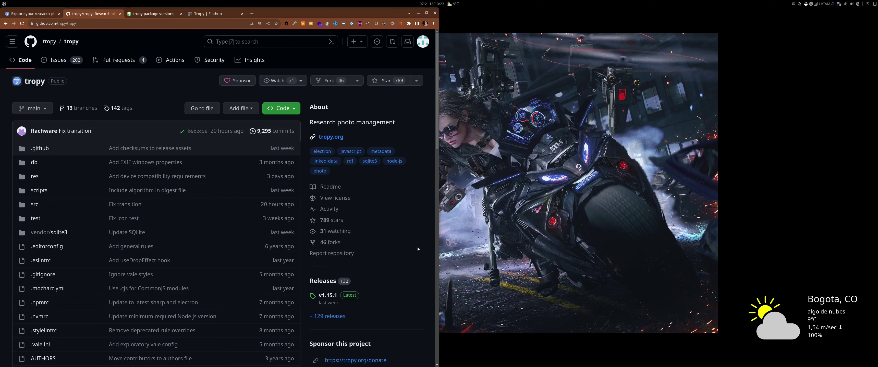
Switch to the Software application, minimize the browser window, and move the software centre toward the middle of the desktop
key("super")
type("soft")
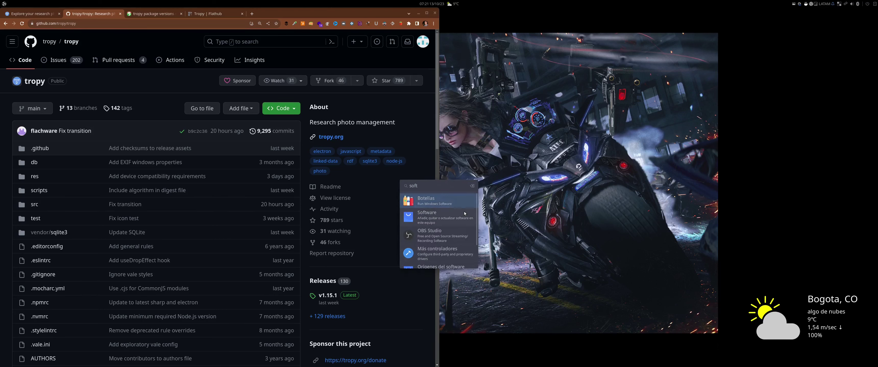
key("Down")
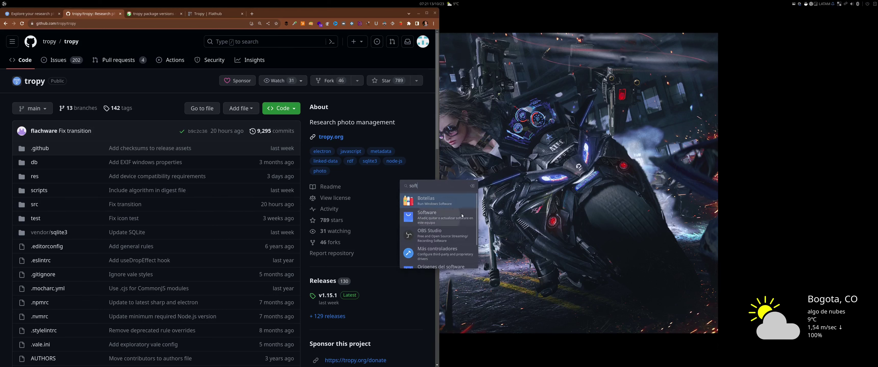
key("Return")
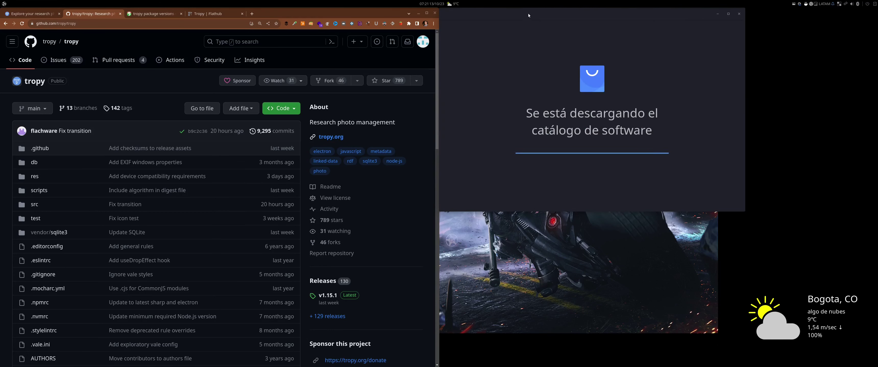
left_click_drag(528, 15, 515, 84)
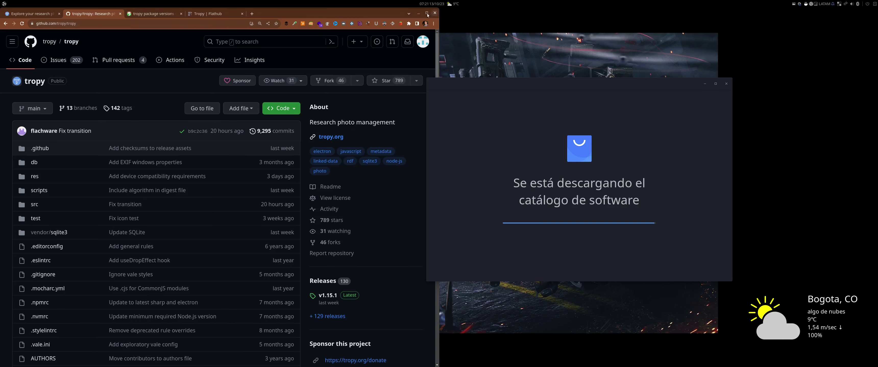
left_click(418, 13)
left_click_drag(497, 82, 315, 80)
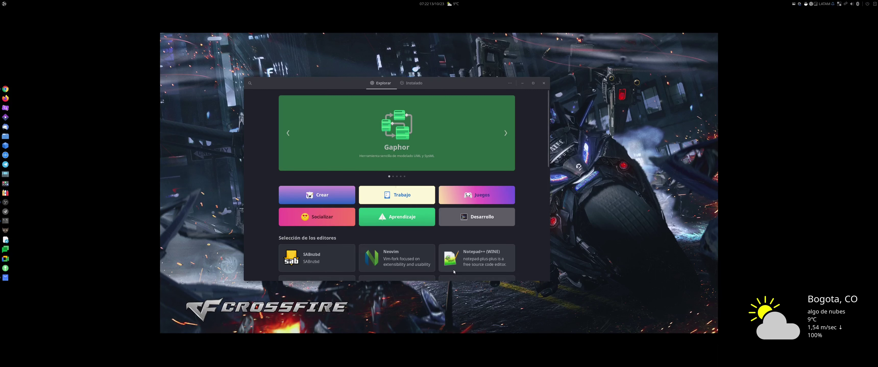
Search the software catalogue for "tropy" and open the Tropy application's page
left_click(249, 83)
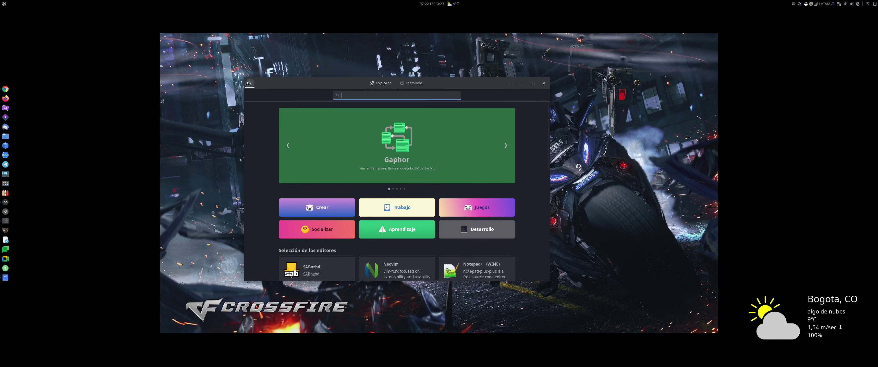
type("tropy")
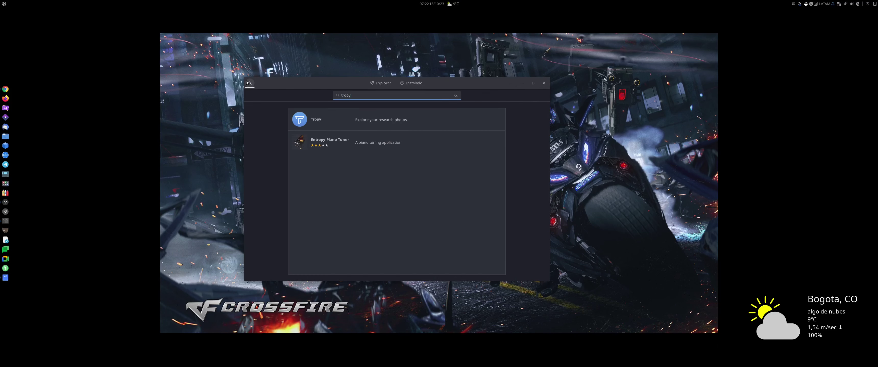
left_click(353, 119)
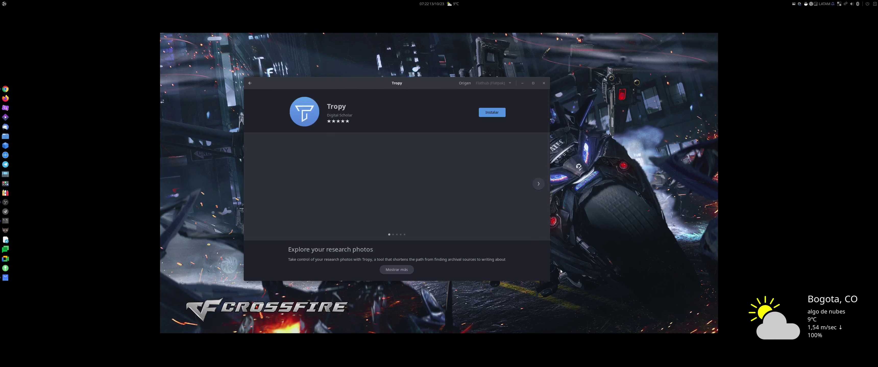
Check Tropy's Flathub (Flatpak) source and download details, and install the application
left_click(512, 87)
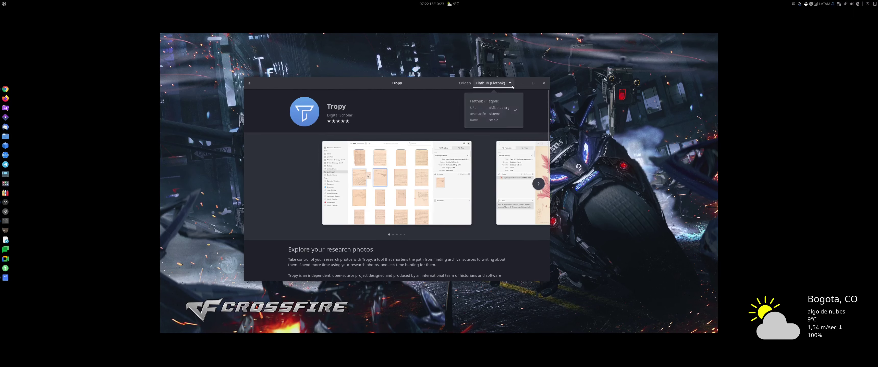
left_click(522, 268)
scroll(508, 238, "down", 5)
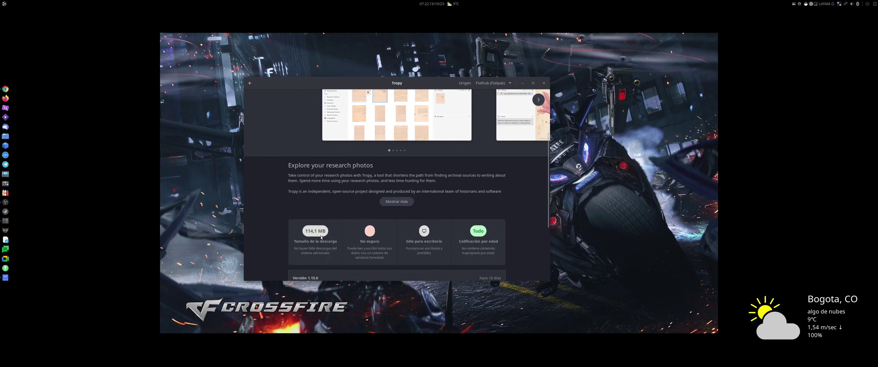
scroll(430, 240, "up", 5)
left_click(492, 112)
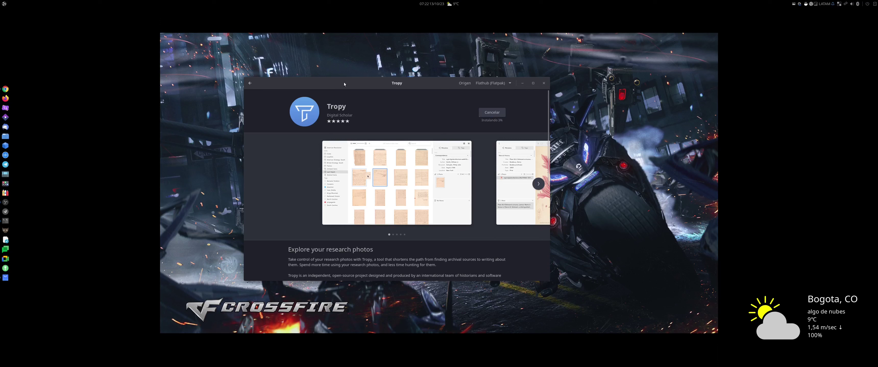
Move the software centre aside, switch to the browser, and view the manual install and run commands on Tropy's Flathub page
left_click_drag(343, 84, 565, 81)
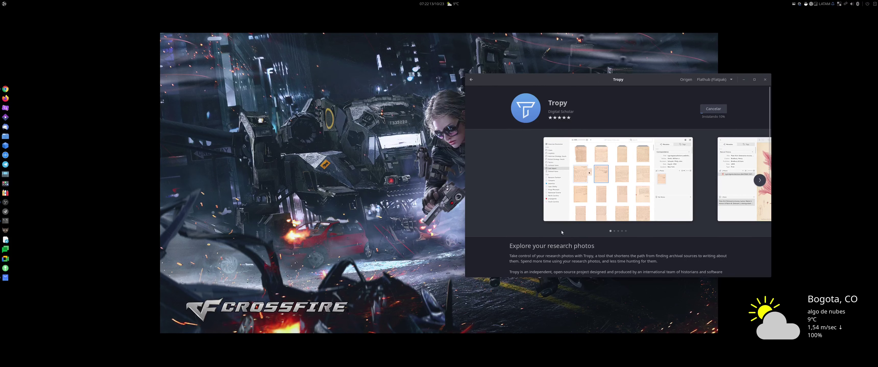
left_click(5, 89)
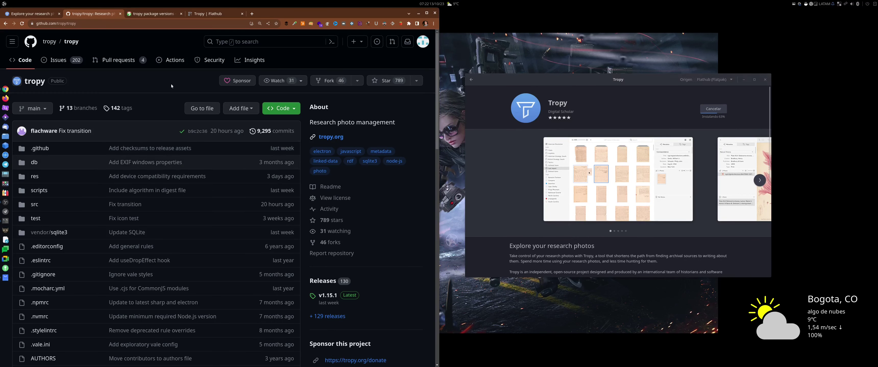
left_click(225, 13)
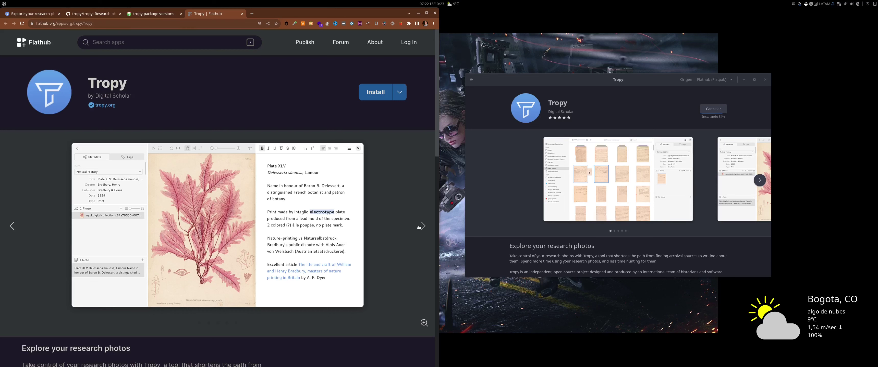
left_click(399, 95)
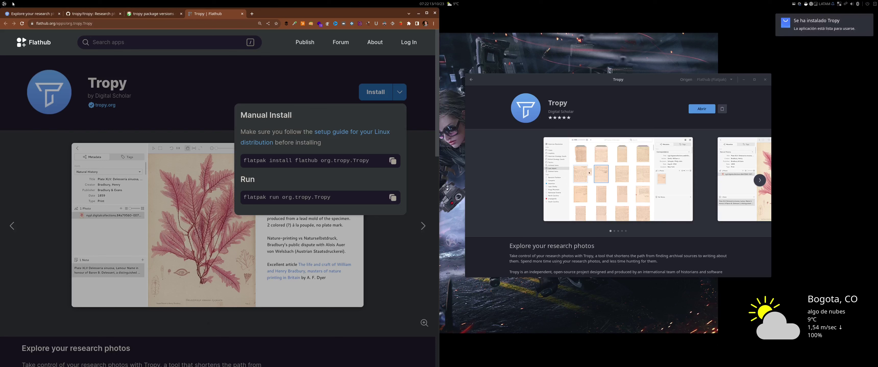
left_click(400, 92)
Minimize the browser and close the software centre window
key("super+h")
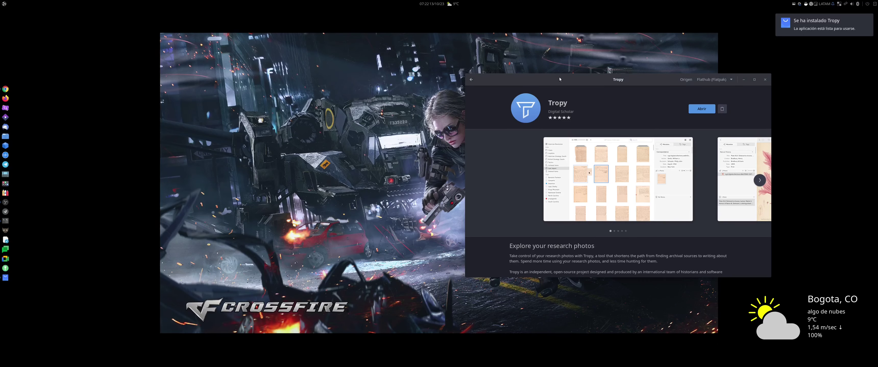
left_click_drag(558, 79, 370, 53)
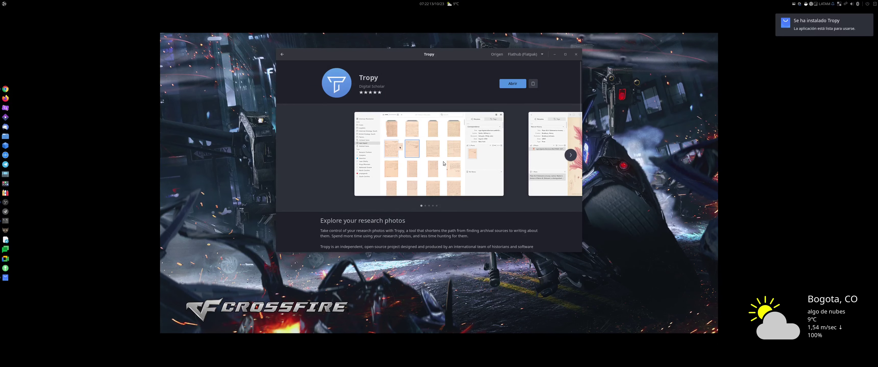
left_click(575, 54)
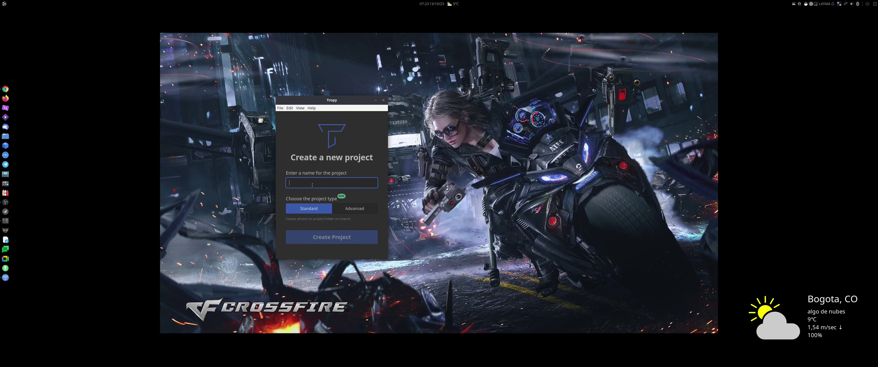
Name the new Tropy project "Prueba" and choose the Advanced project type
type("T")
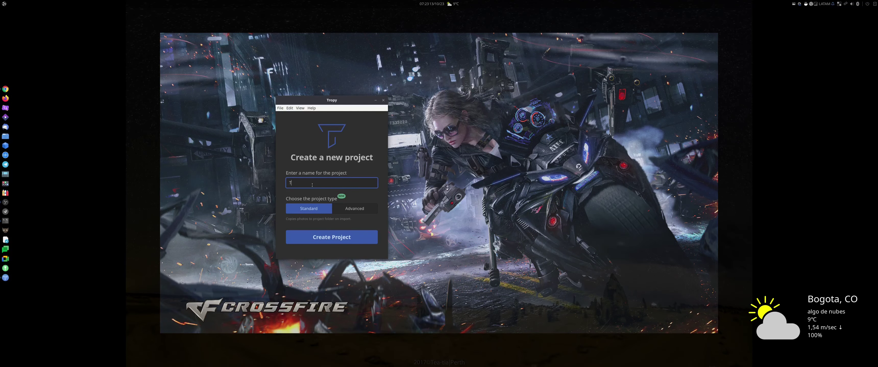
key("BackSpace")
type("P")
type("r")
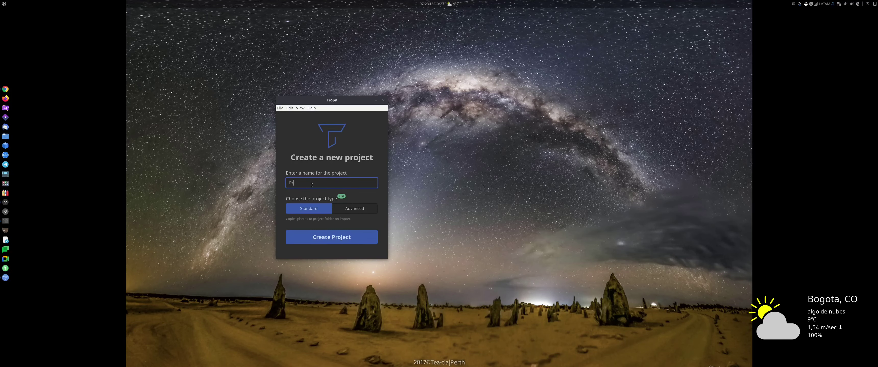
type("ueba")
left_click(365, 209)
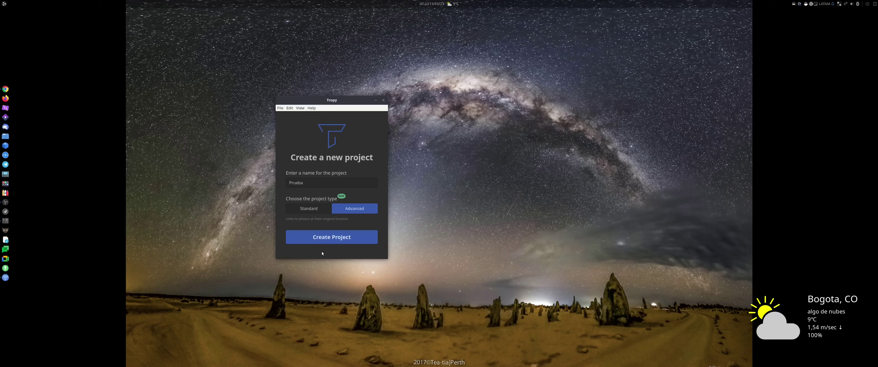
Create a "tropy" folder in the home directory, save the Prueba project file in it, and create the project
left_click(323, 238)
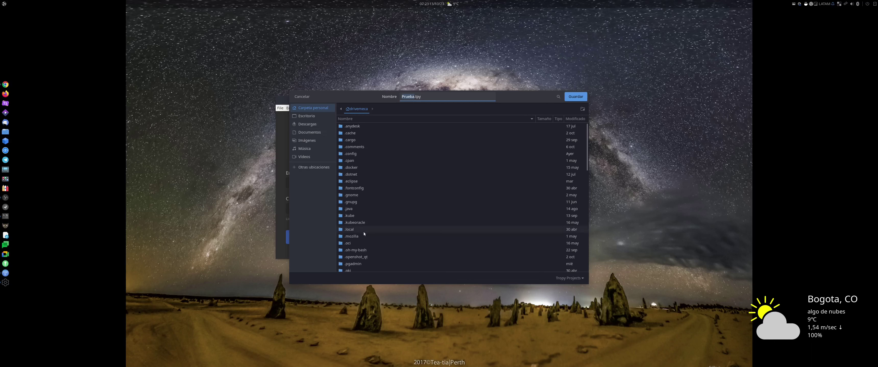
left_click(583, 109)
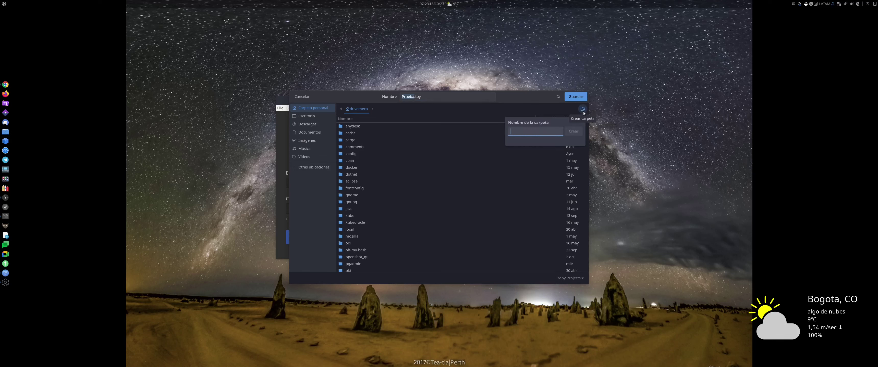
type("tro")
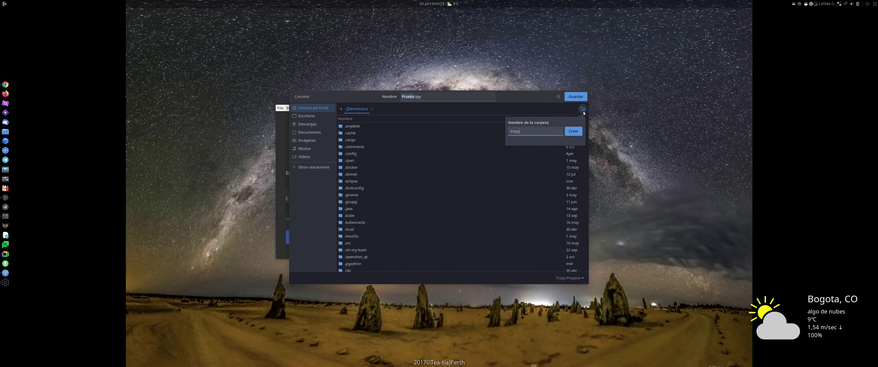
type("py")
key("Return")
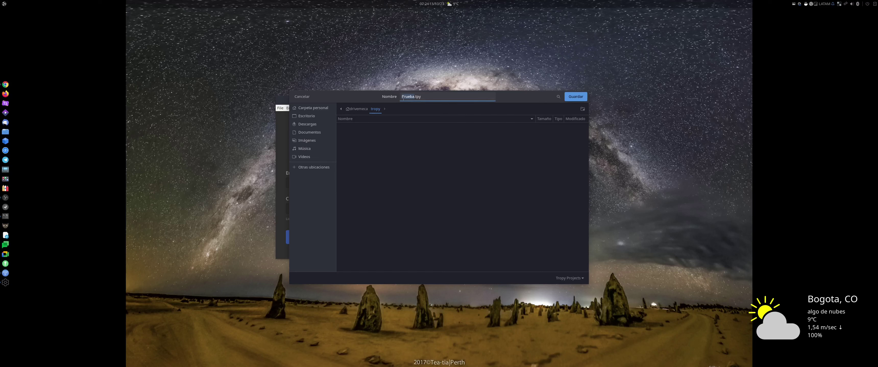
left_click(575, 97)
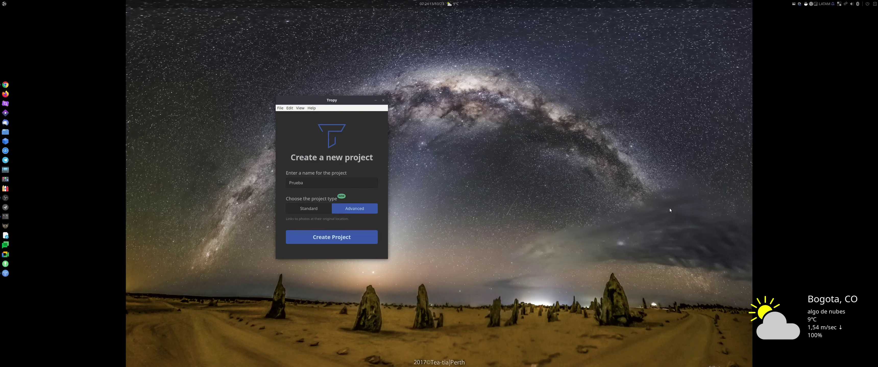
left_click(340, 235)
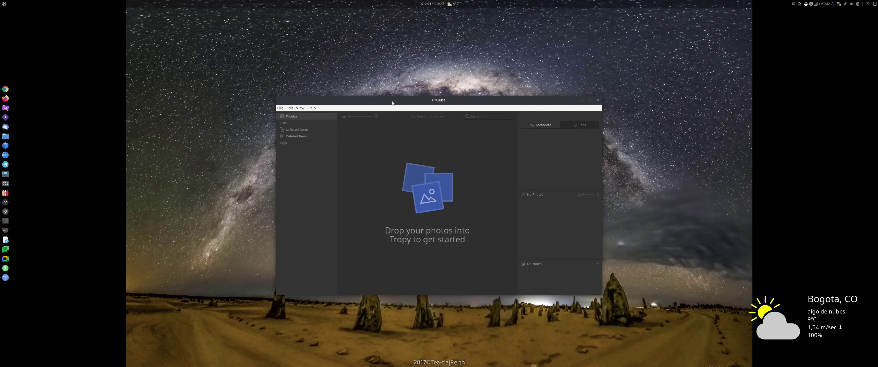
Reposition the Prueba project window near the top of the desktop and enlarge it to fill most of the screen's height
left_click_drag(392, 101, 356, 37)
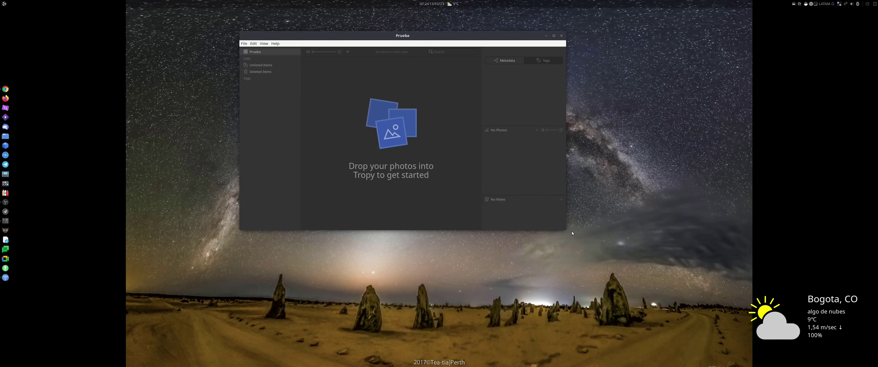
left_click_drag(572, 234, 423, 86)
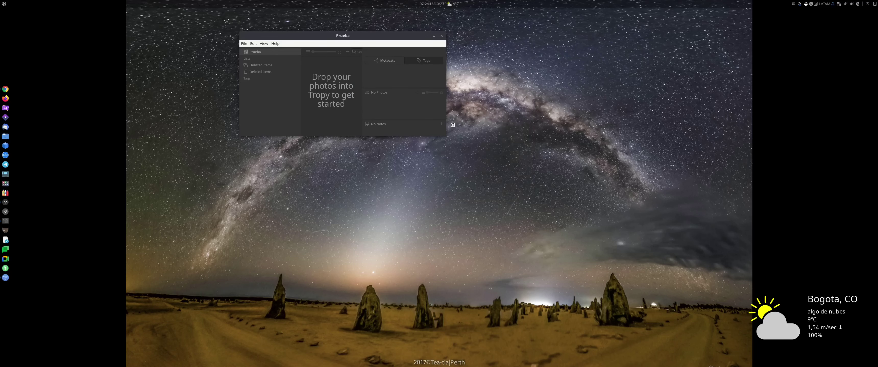
left_click_drag(452, 125, 720, 347)
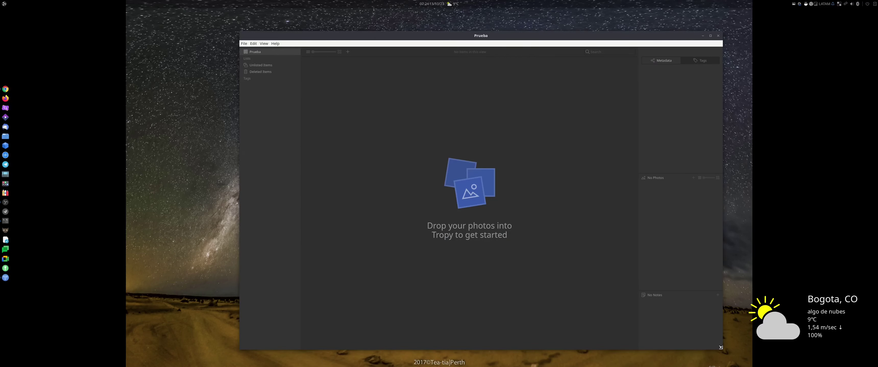
Move the Prueba window up slightly and look through the project's creation, recent projects and export options, including PDF orientations
left_click_drag(541, 36, 495, 23)
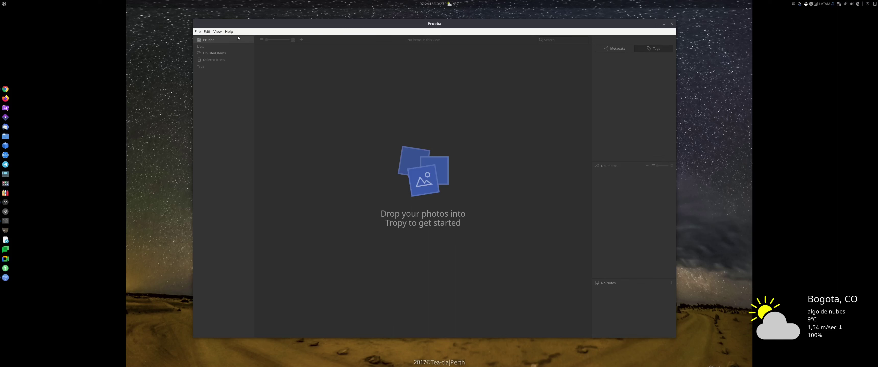
left_click(197, 31)
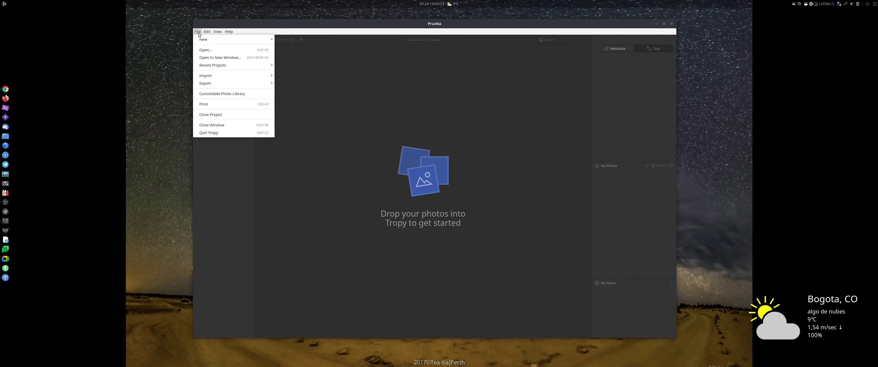
mouse_move(208, 40)
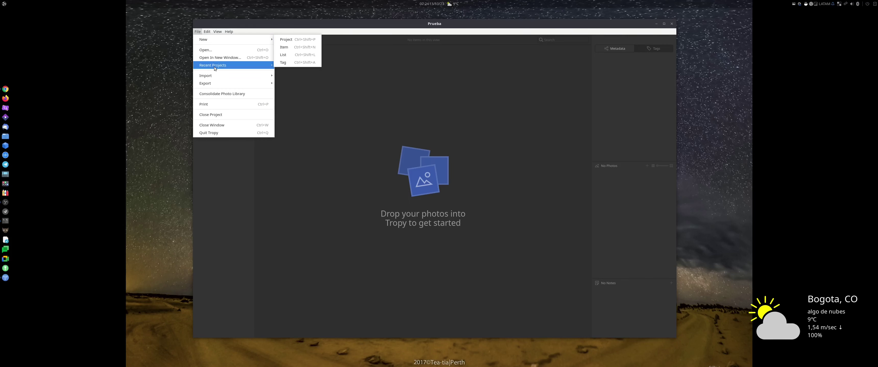
mouse_move(215, 68)
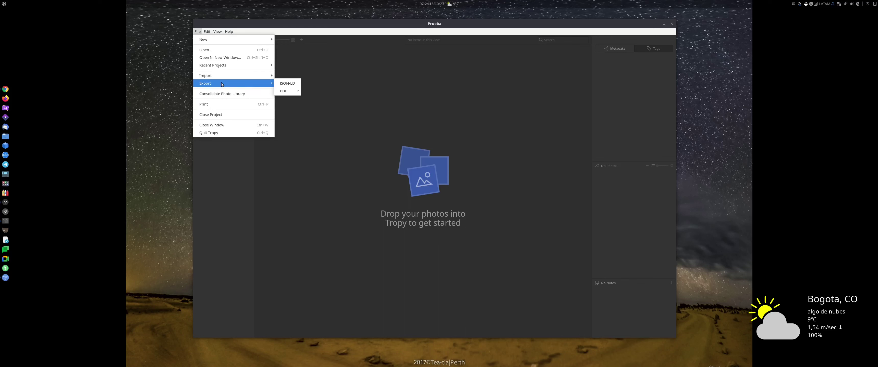
mouse_move(289, 93)
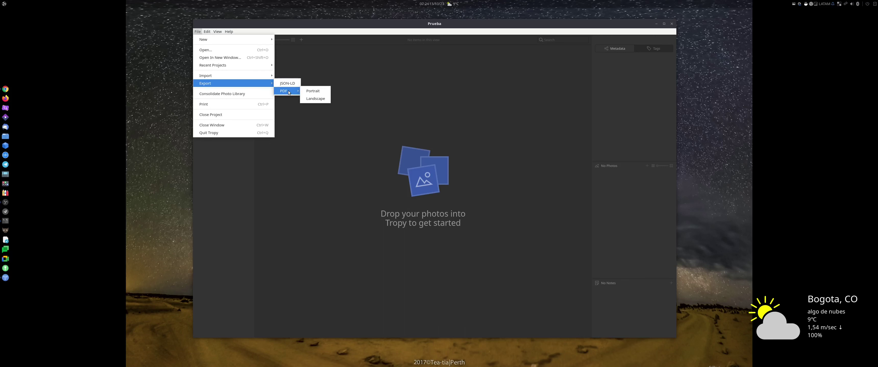
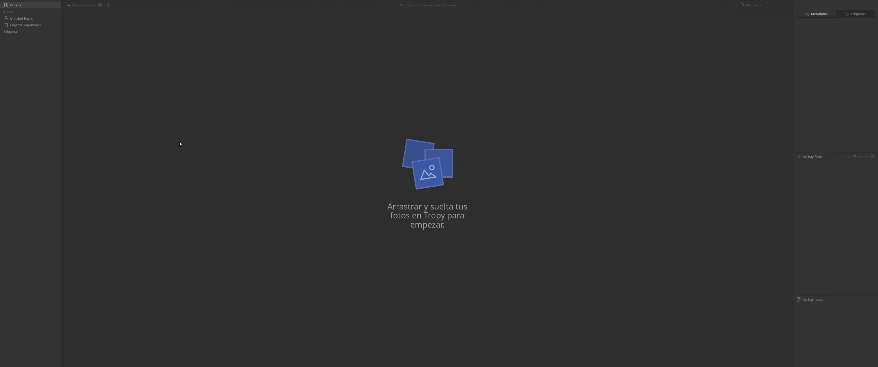
Leave full-screen mode and return the Prueba project to its normal window
right_click(179, 163)
left_click(125, 193)
left_click(6, 6)
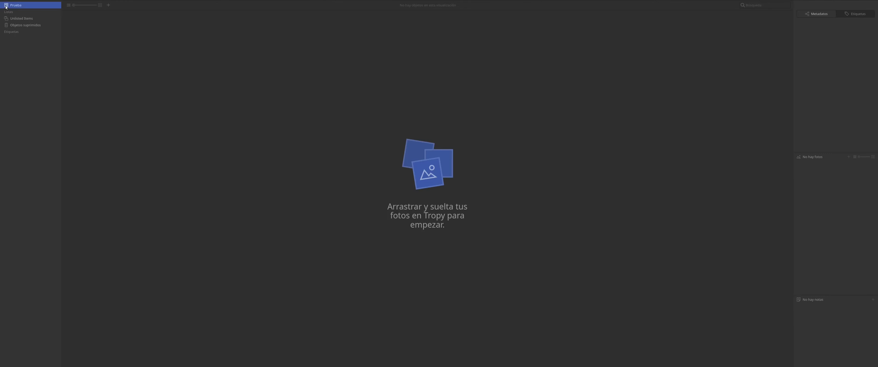
left_click(275, 40)
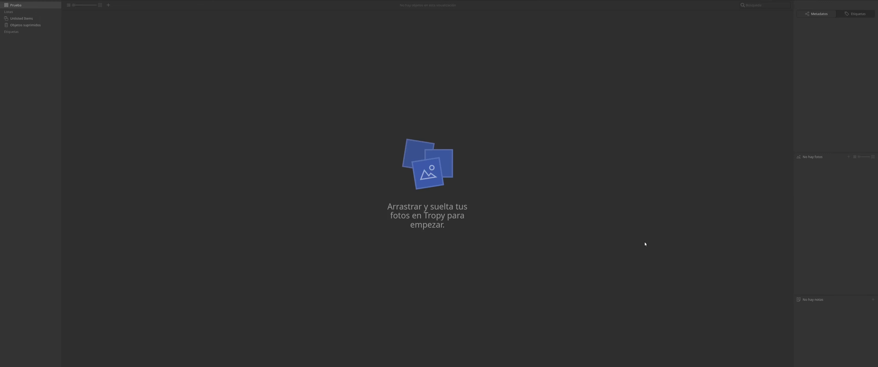
key("F11")
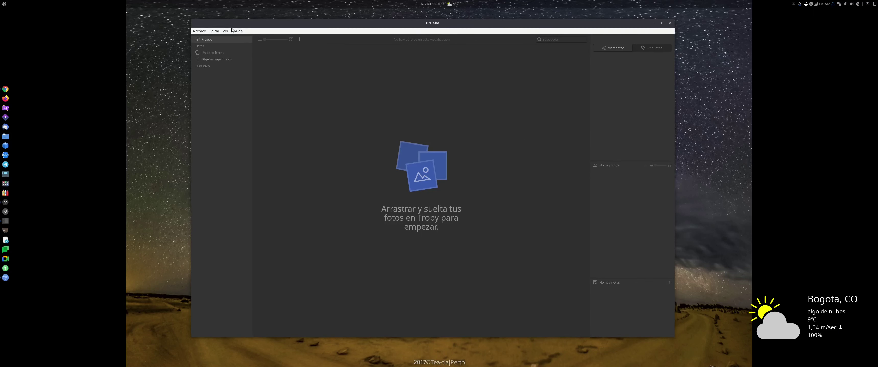
Open Tropy's online user guide, look through its topic list and the Tropy Basics page, and minimize the browser
left_click(224, 31)
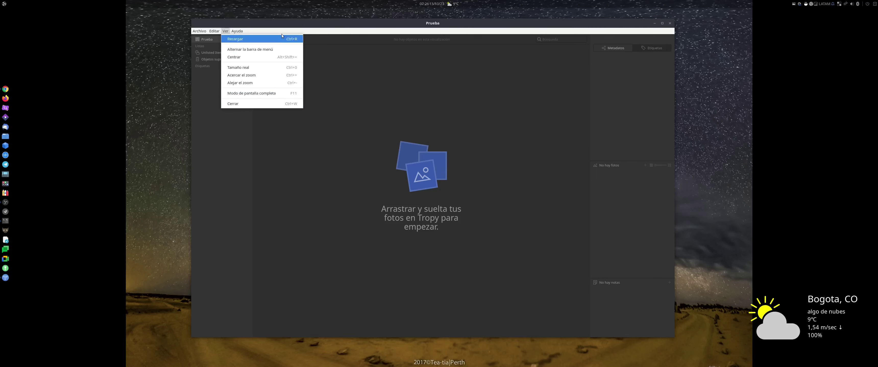
mouse_move(236, 31)
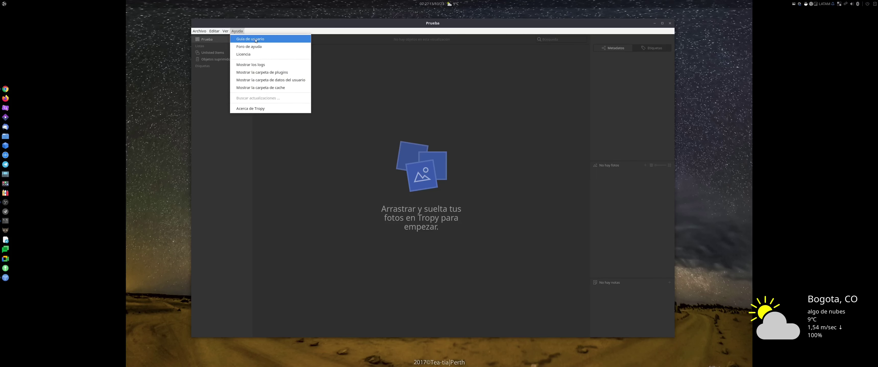
left_click(356, 91)
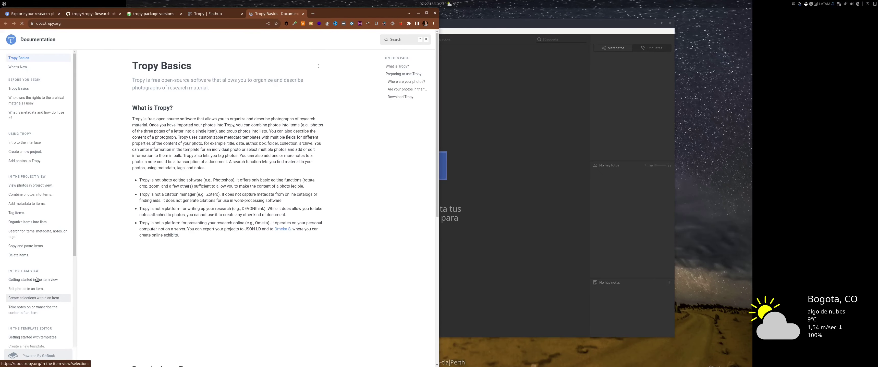
scroll(45, 300, "down", 5)
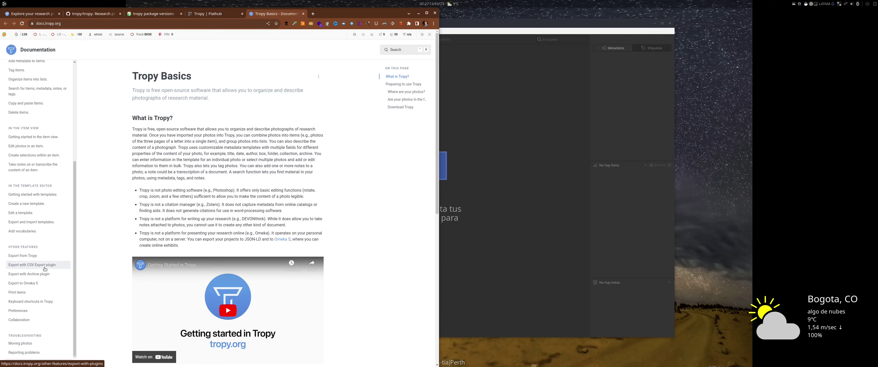
scroll(45, 269, "up", 5)
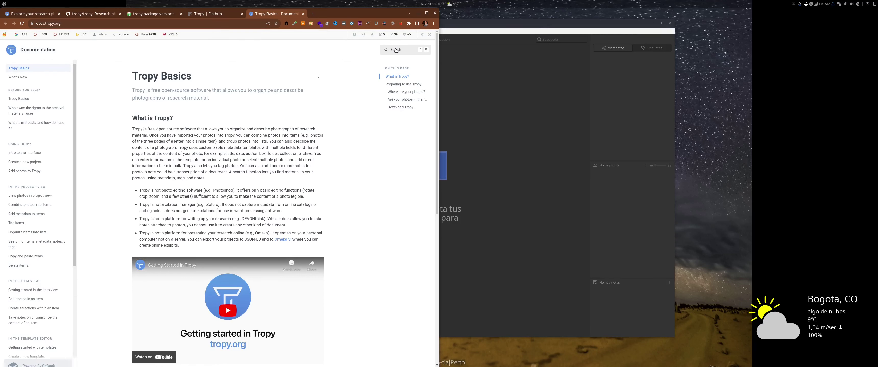
scroll(120, 233, "down", 4)
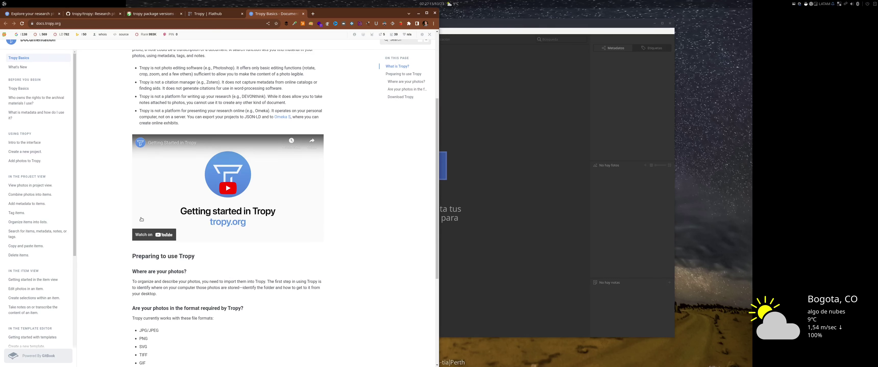
scroll(349, 289, "down", 4)
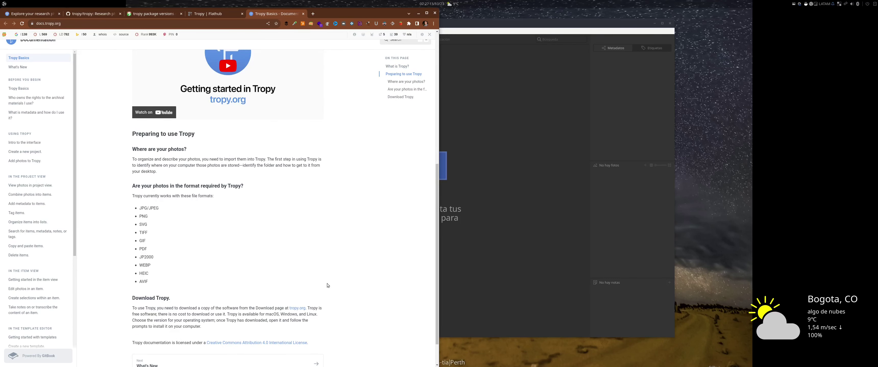
scroll(327, 276, "up", 8)
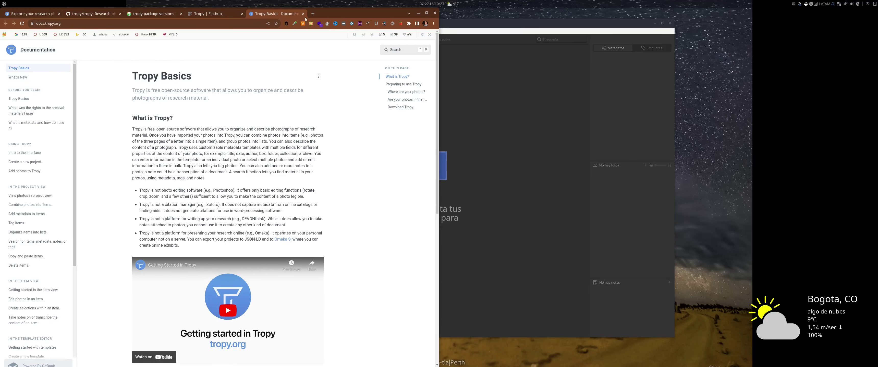
left_click(418, 13)
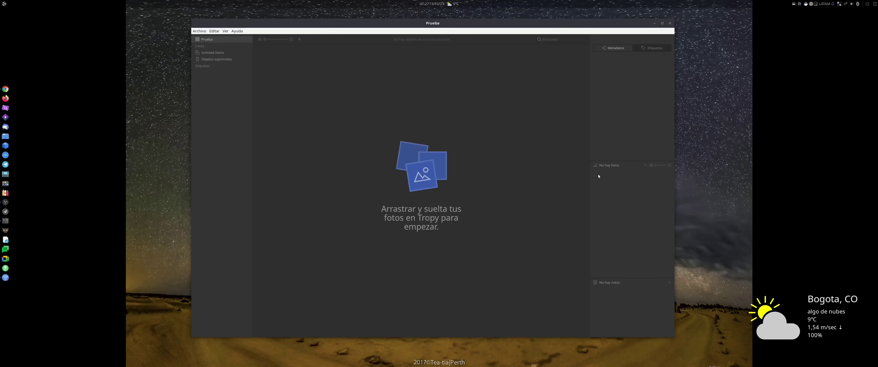
View Tropy's license page in the browser, close its tab, and minimize the browser
left_click(237, 31)
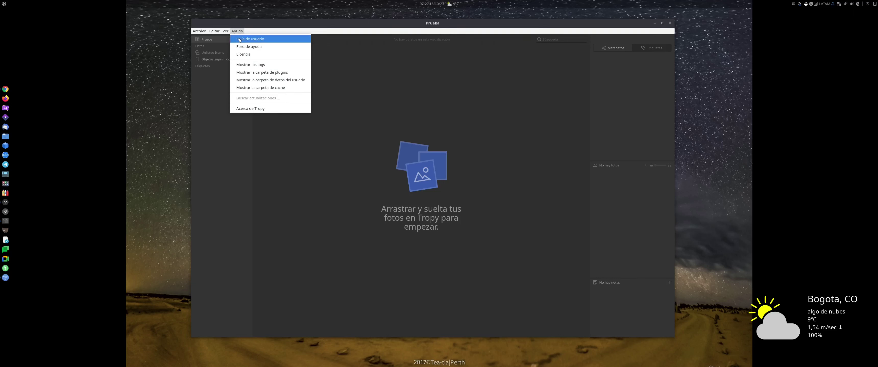
left_click(254, 55)
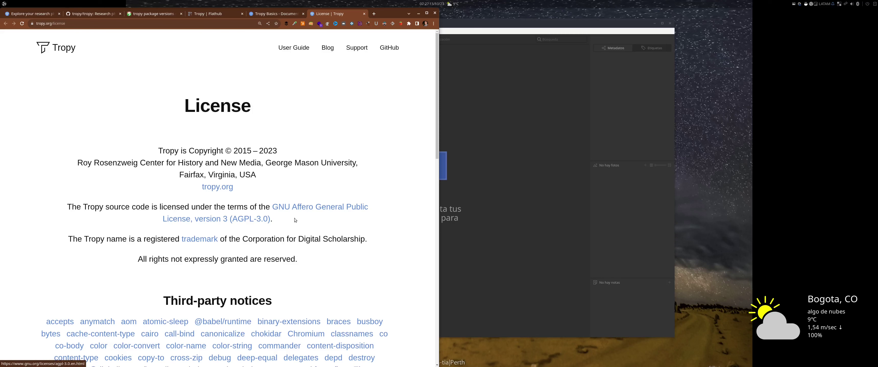
left_click(364, 13)
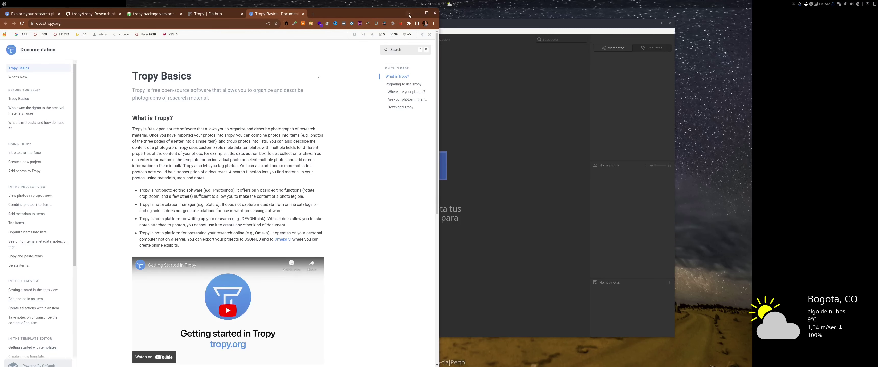
left_click(418, 13)
Show Tropy's logs folder, open tropy.log to read its entries, and close the text editor and folder windows
left_click(237, 31)
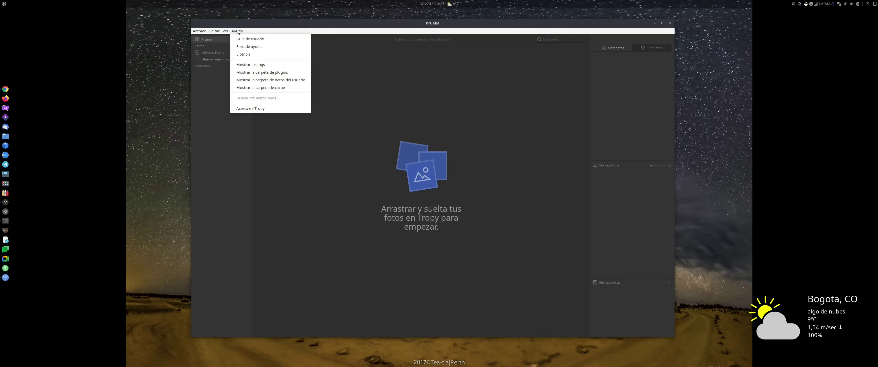
left_click(279, 68)
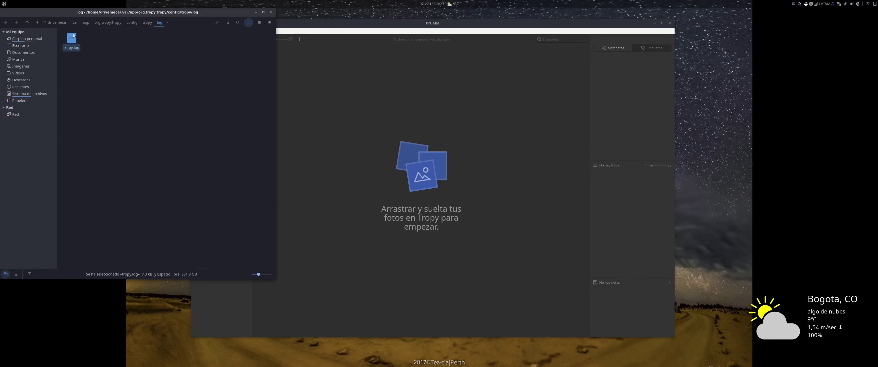
key("Return")
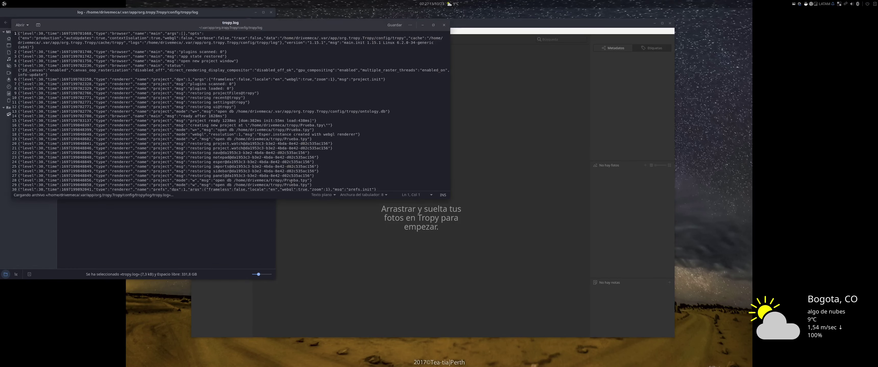
scroll(151, 101, "down", 5)
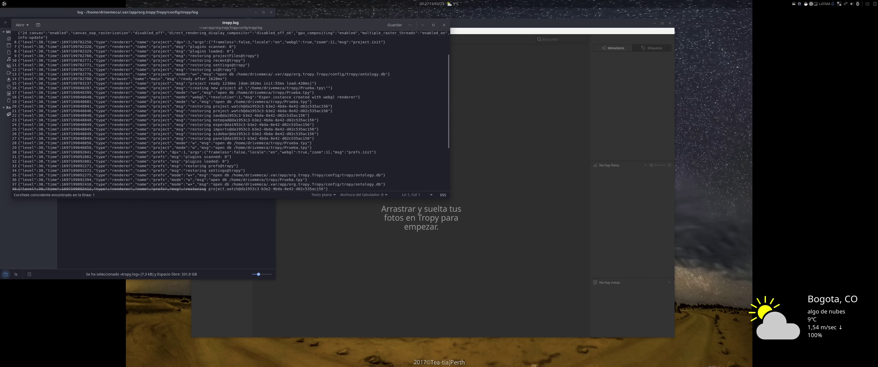
scroll(151, 101, "up", 5)
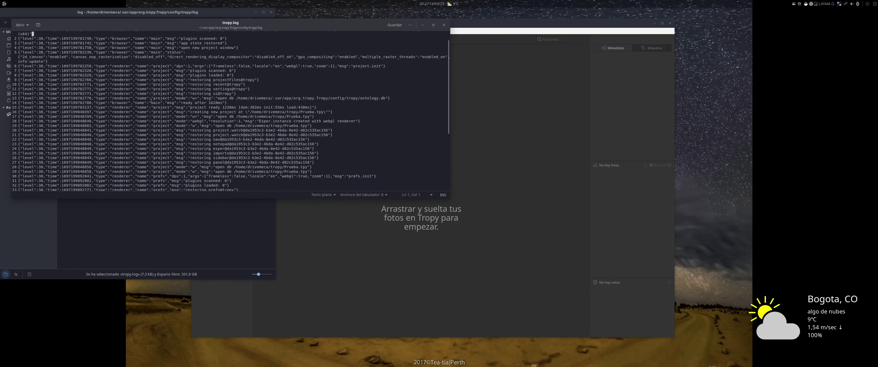
left_click(444, 25)
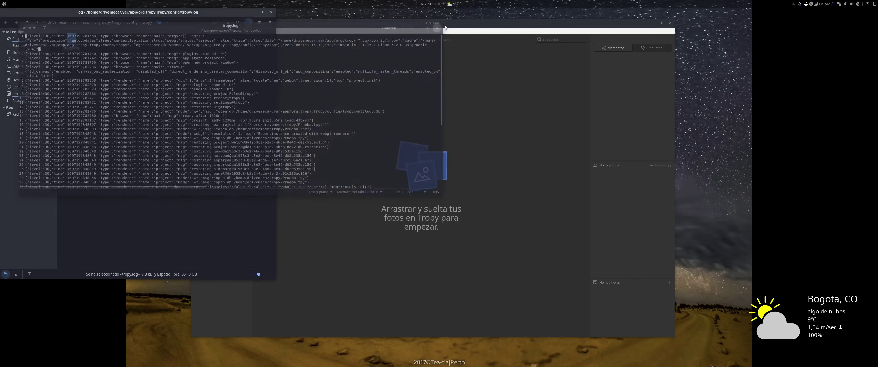
left_click(271, 13)
left_click(235, 34)
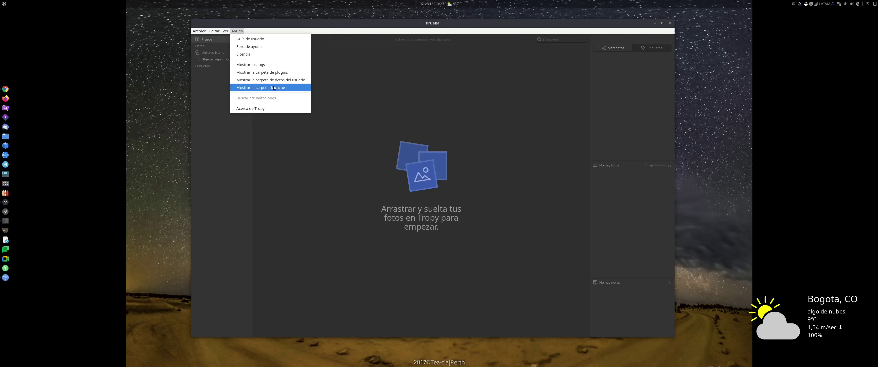
left_click(347, 226)
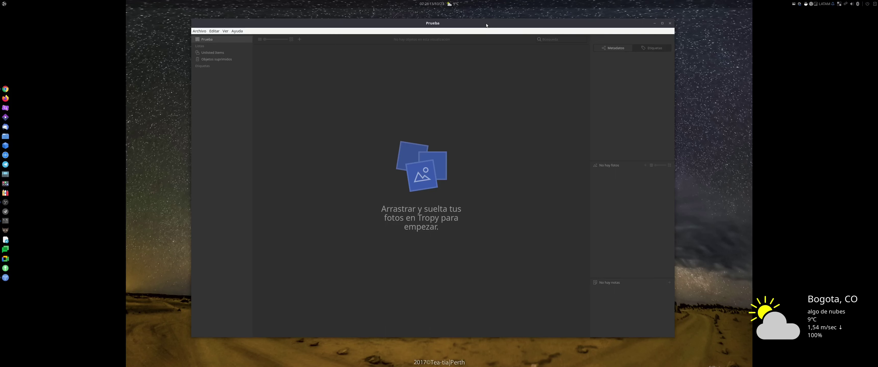
Move the Prueba window aside and open the Imágenes folder in a file manager window next to it
left_click_drag(486, 23, 642, 29)
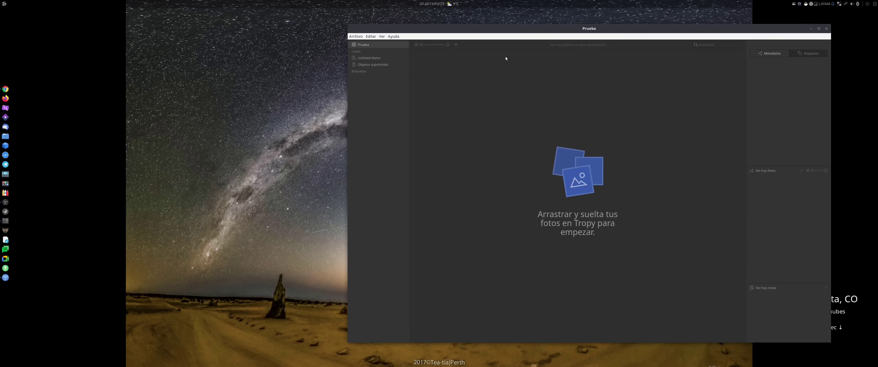
left_click(6, 136)
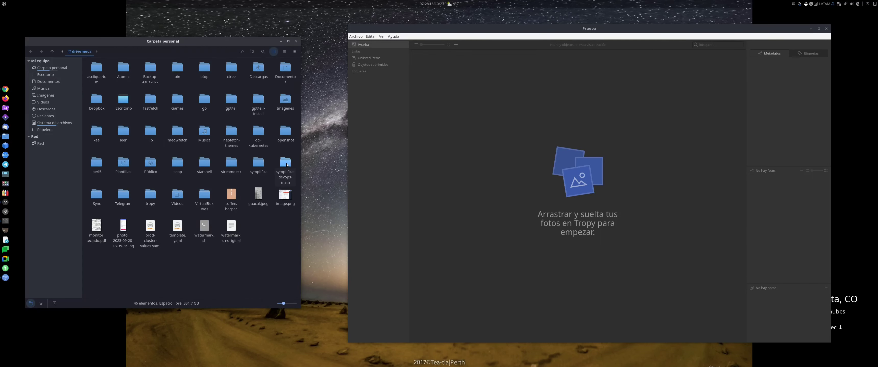
left_click(60, 97)
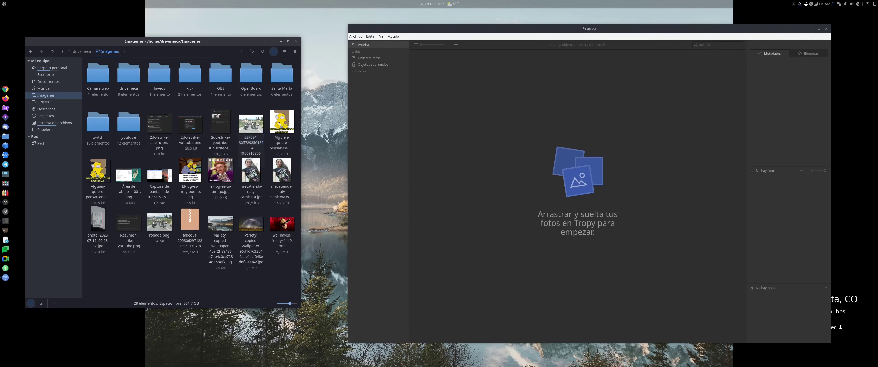
Import the photo whose name starts with 327684 from Imágenes into the Prueba project, select its item, and minimize the file manager
left_click_drag(251, 125, 549, 177)
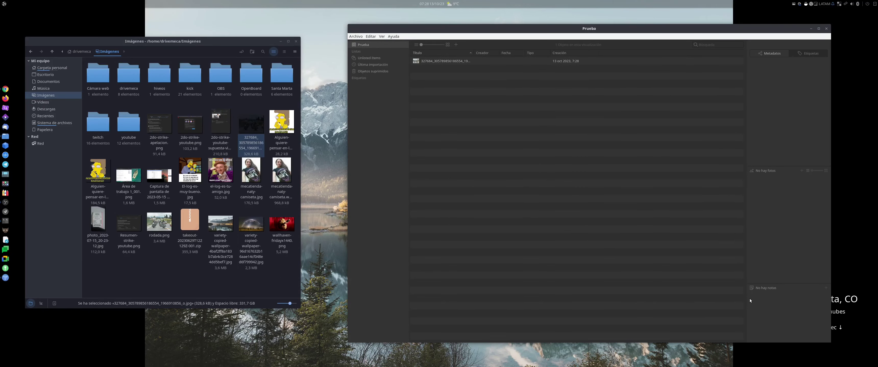
left_click(442, 61)
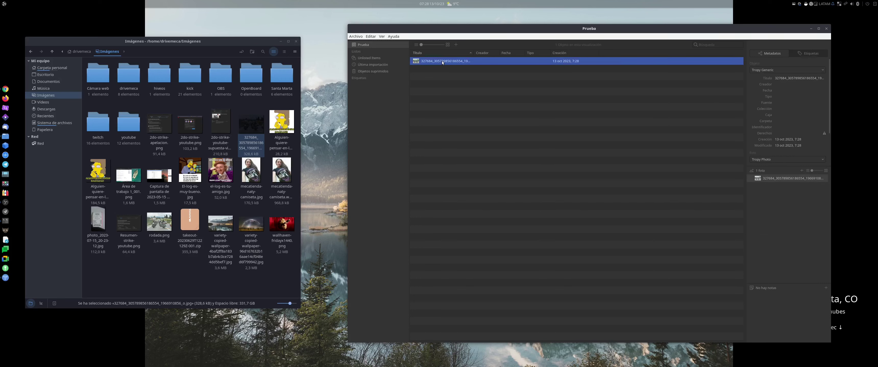
left_click(281, 41)
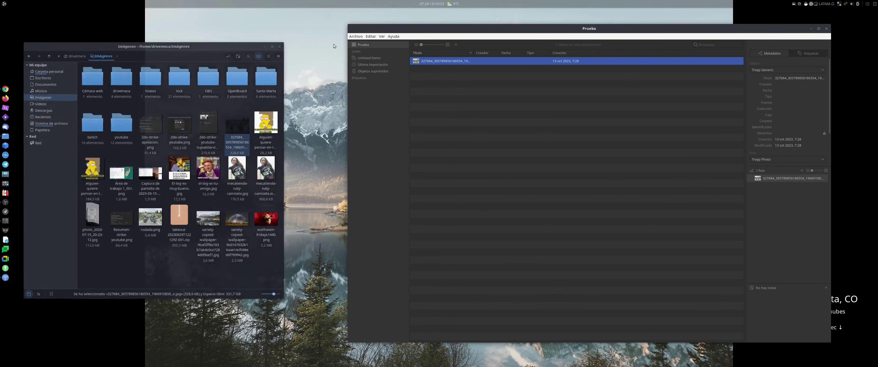
Move the Prueba window over, show the item as a large thumbnail, and set its metadata template to Tropy Photo
left_click_drag(427, 28, 239, 56)
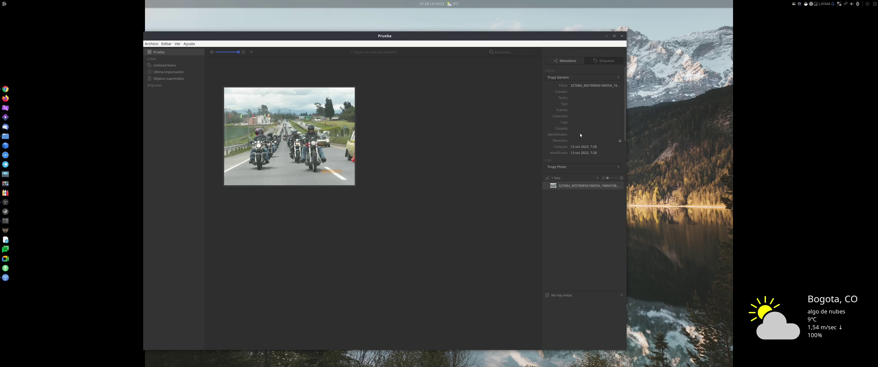
left_click(618, 78)
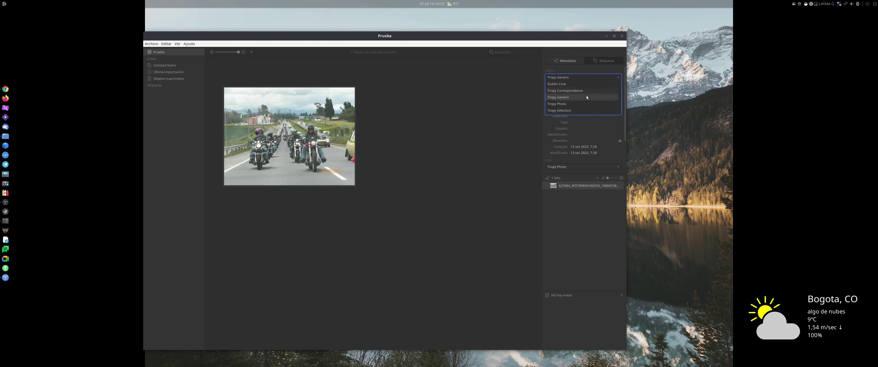
left_click(558, 104)
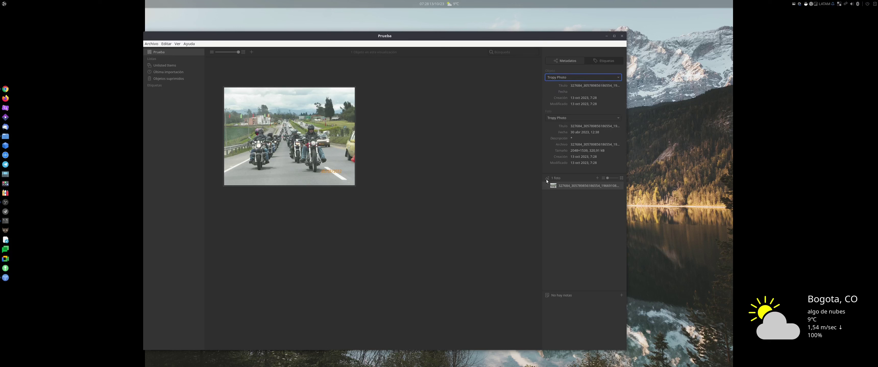
Check the commands available for the motorcycle photo item, open it, and add the note "Camino a obra benefica"
right_click(315, 131)
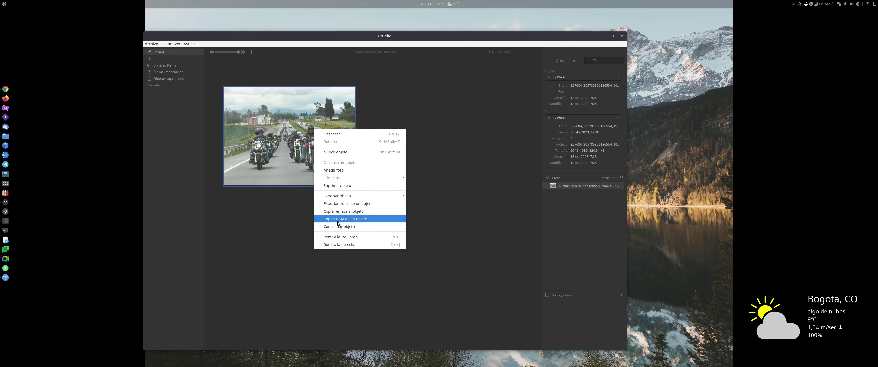
left_click(263, 255)
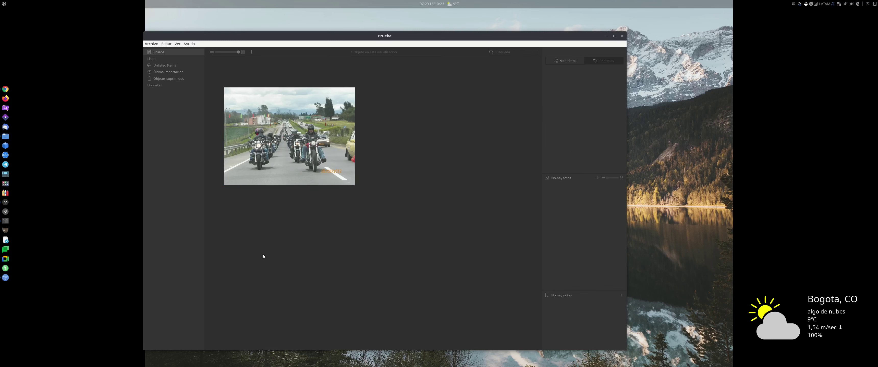
double_click(265, 130)
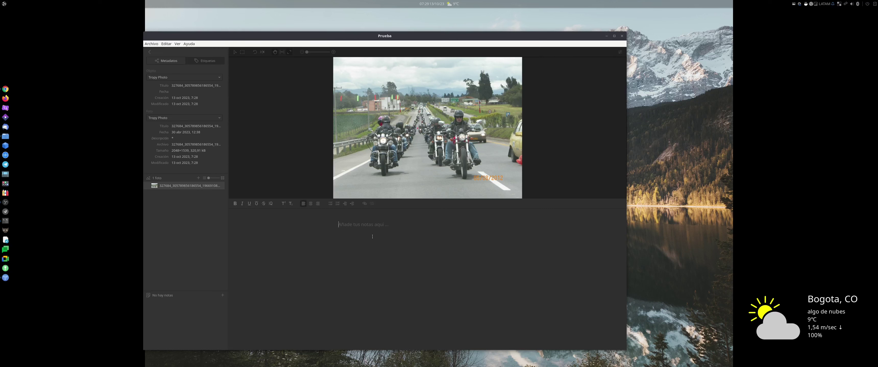
type("Camin")
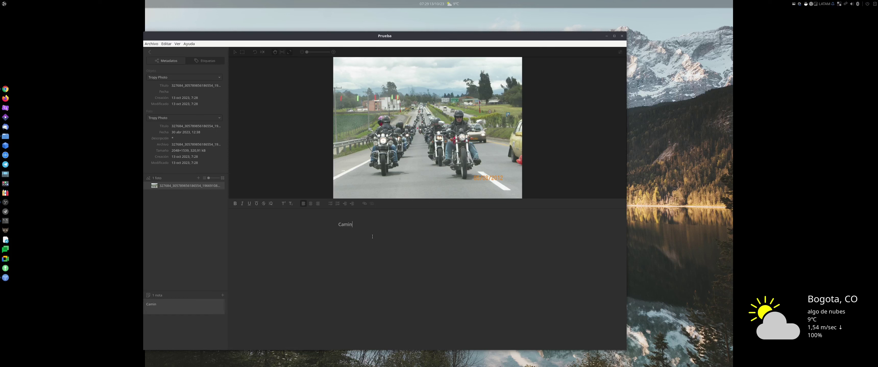
type("o a obra benefica")
Mark a large rectangular selection around the motorcyclists and a smaller one inside it on the photo, and return to the project's item view
left_click_drag(209, 180, 213, 181)
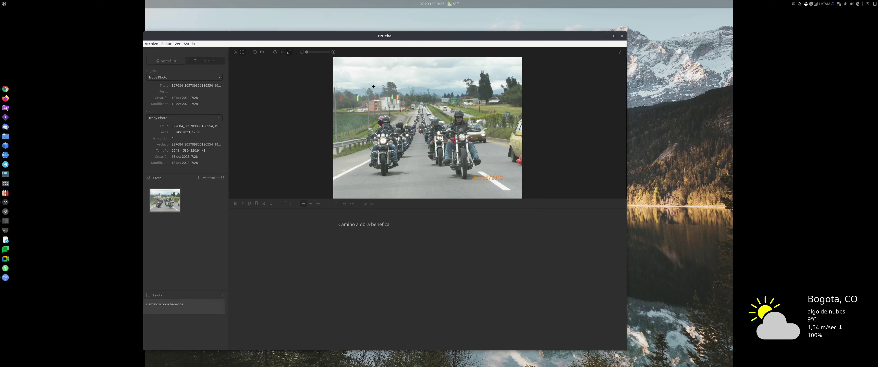
left_click_drag(373, 86, 507, 181)
left_click_drag(374, 86, 507, 182)
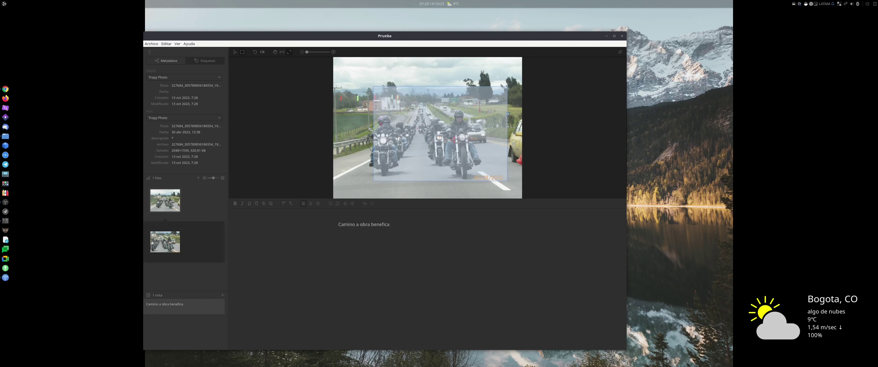
left_click_drag(451, 139, 384, 111)
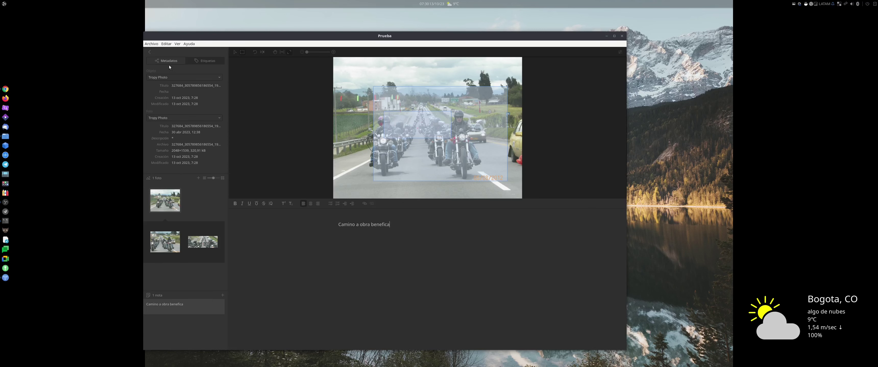
left_click(149, 52)
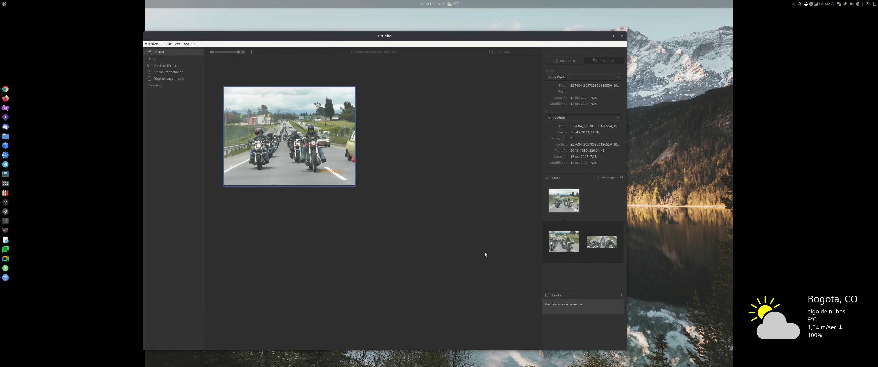